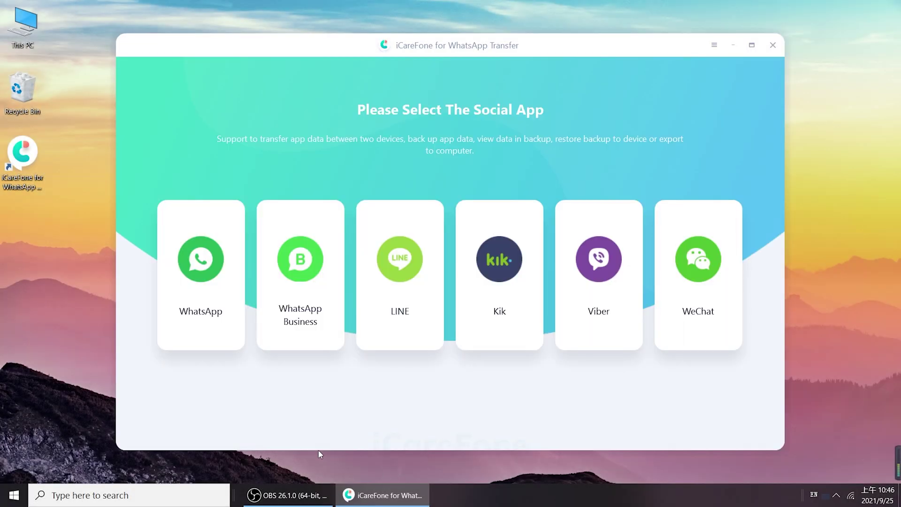
Choose WhatsApp and start the transfer from the Samsung phone to the iPhone 13 Pro.
click(209, 306)
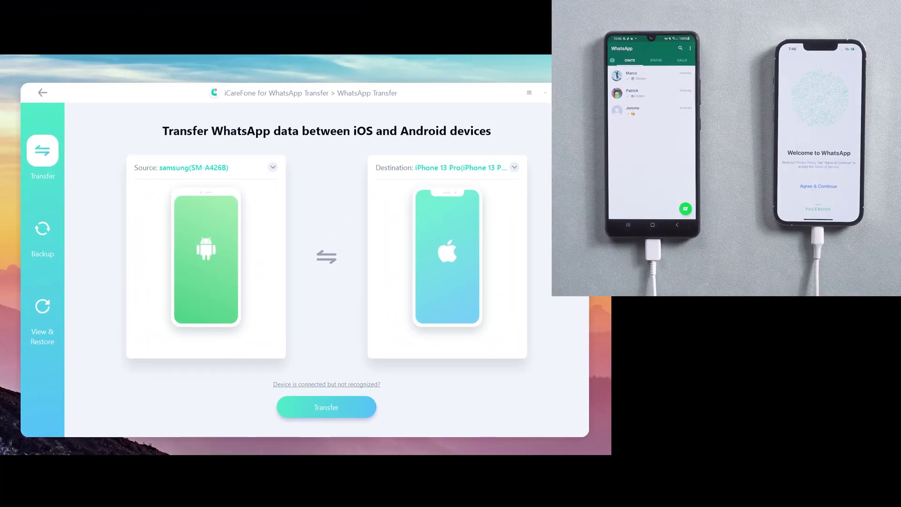
click(329, 413)
Confirm the transfer in the dialog, skipping the extra backup.
click(424, 294)
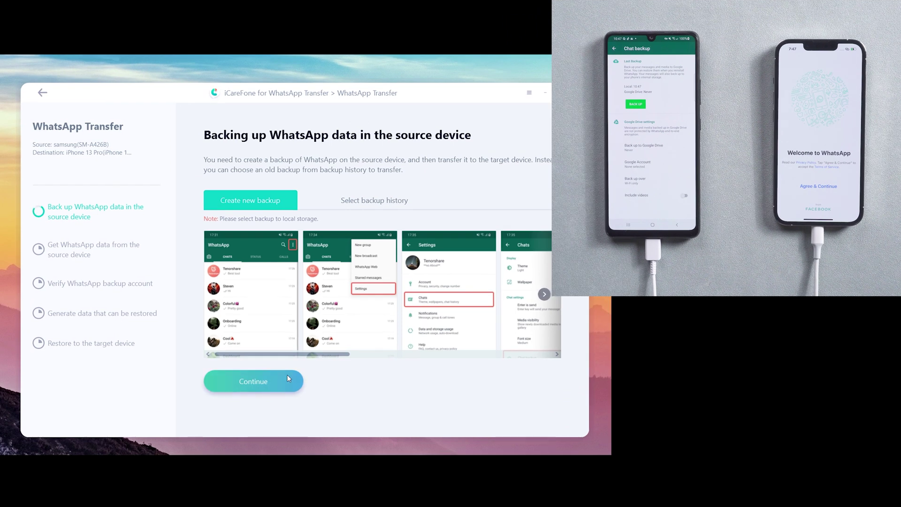
click(288, 377)
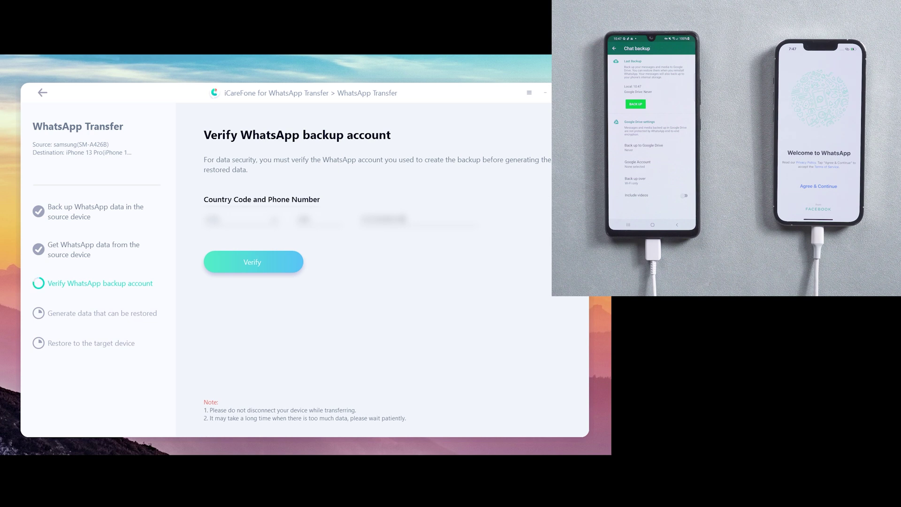
click(288, 266)
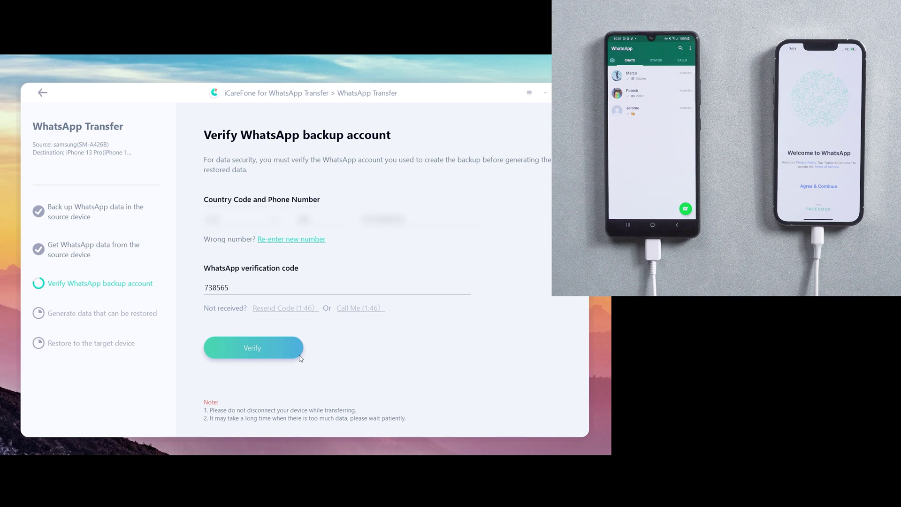
click(284, 350)
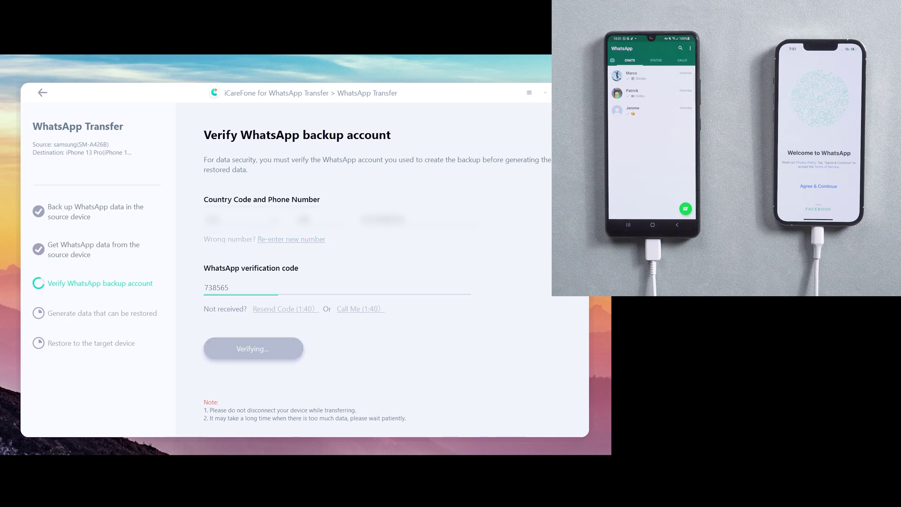